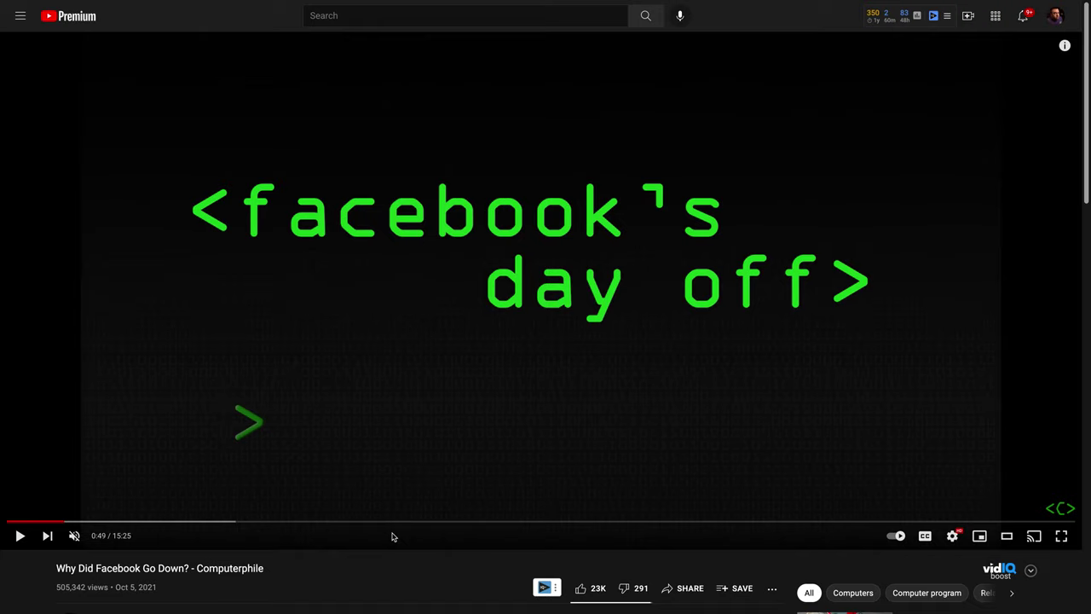
Resume the Computerphile 'Why Did Facebook Go Down?' video at its 'facebook's day off' title card.
click(543, 290)
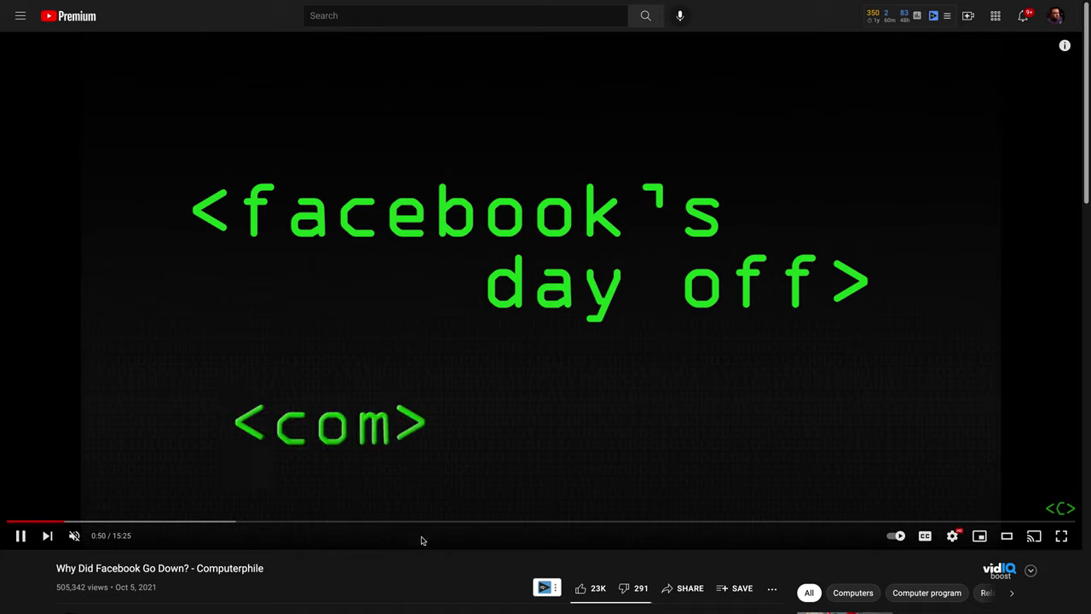